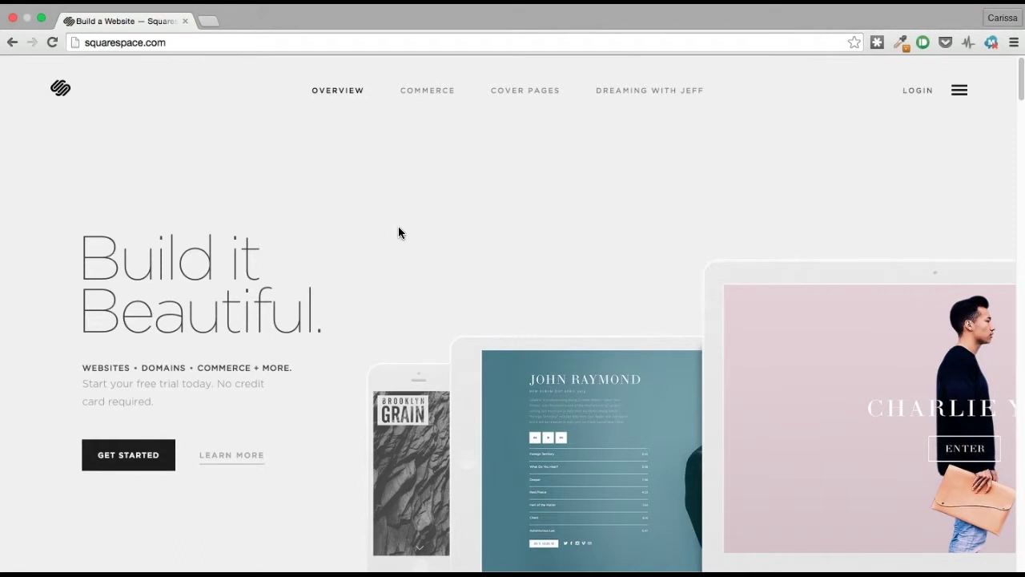
Step: Scroll down the Squarespace homepage and open the template gallery with Get Started
{"action": "key", "text": "XF86AudioLowerVolume"}
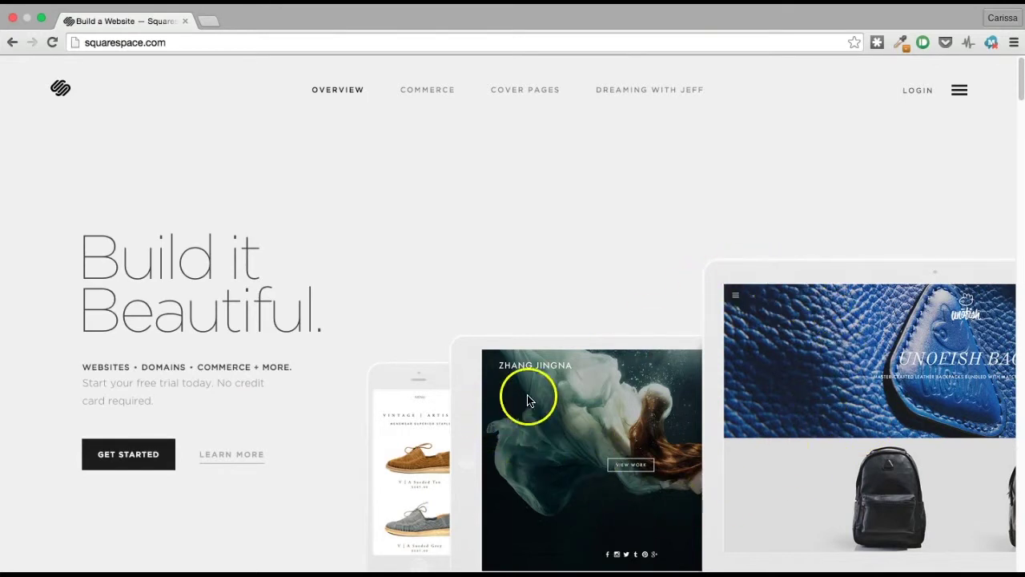
{"action": "scroll", "coordinate": [529, 401], "scroll_direction": "down", "scroll_amount": 5}
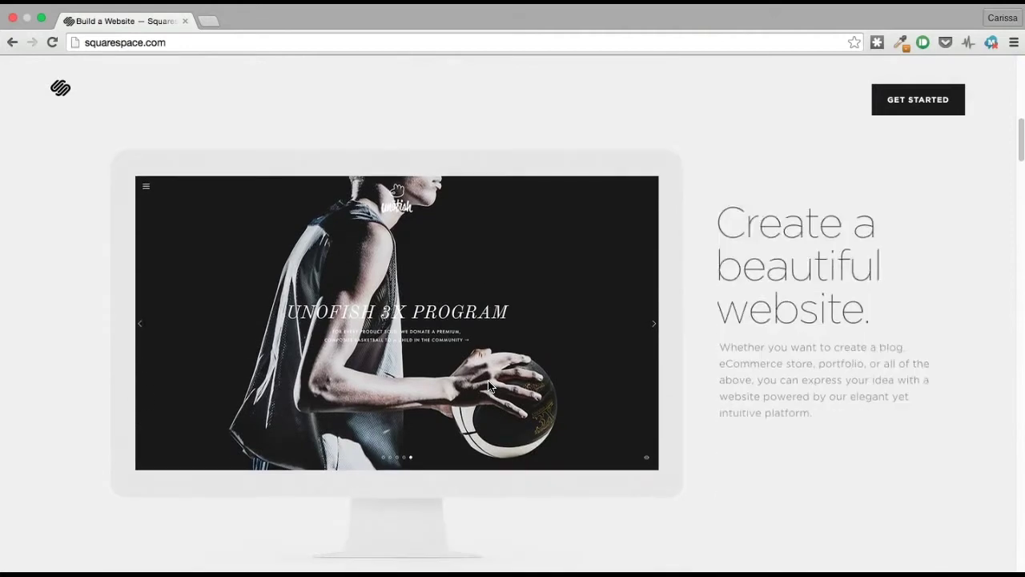
{"action": "scroll", "coordinate": [490, 387], "scroll_direction": "down", "scroll_amount": 10}
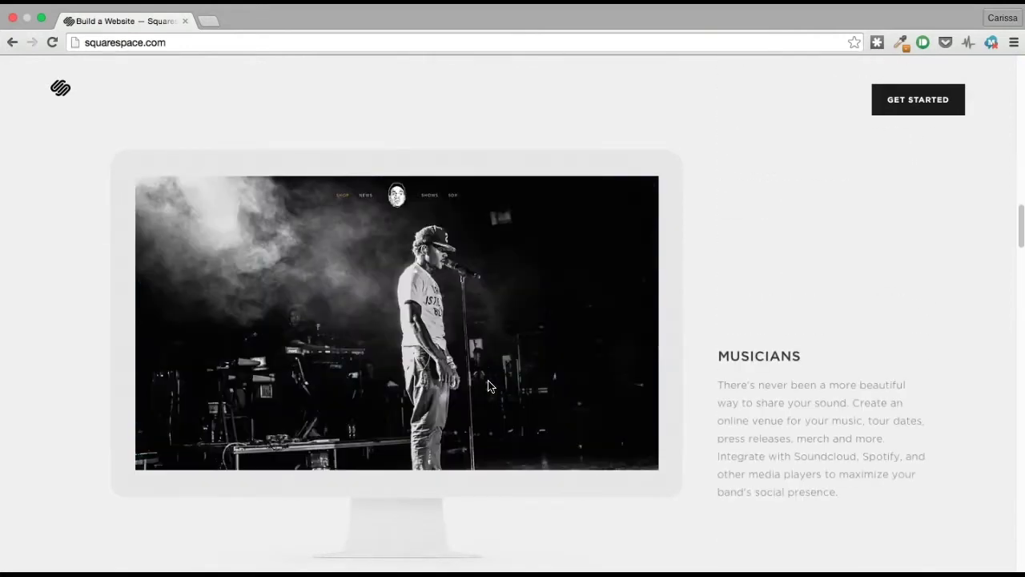
{"action": "scroll", "coordinate": [490, 387], "scroll_direction": "down", "scroll_amount": 10}
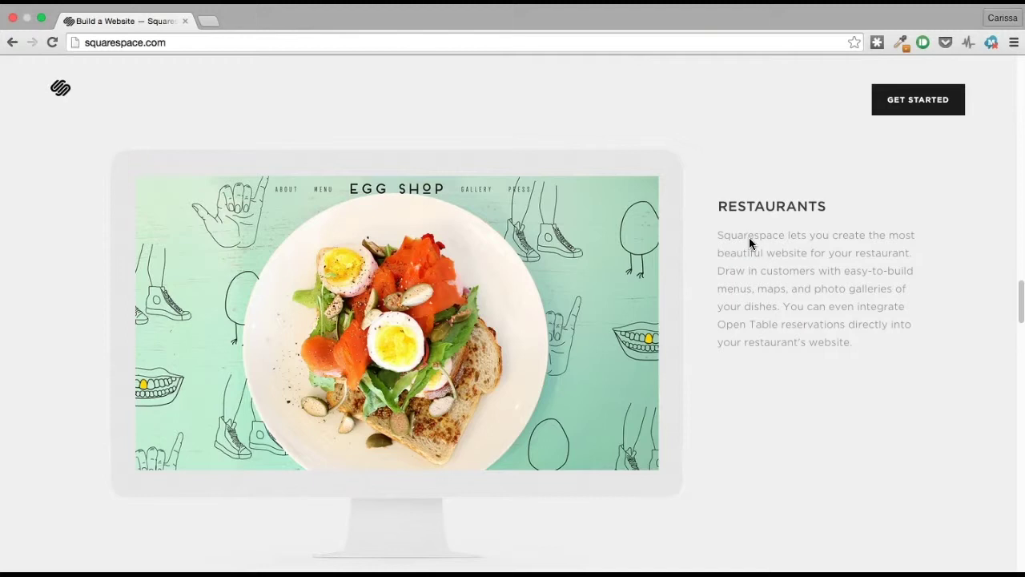
{"action": "left_click", "coordinate": [918, 106]}
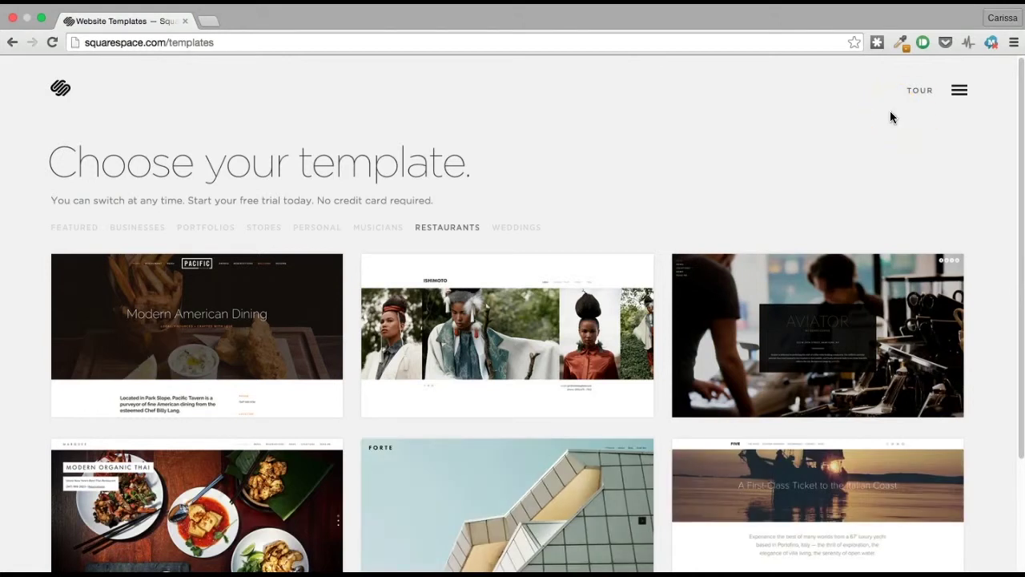
Step: Filter templates to Restaurants, open the Pacific template and start with that design
{"action": "left_click", "coordinate": [577, 171]}
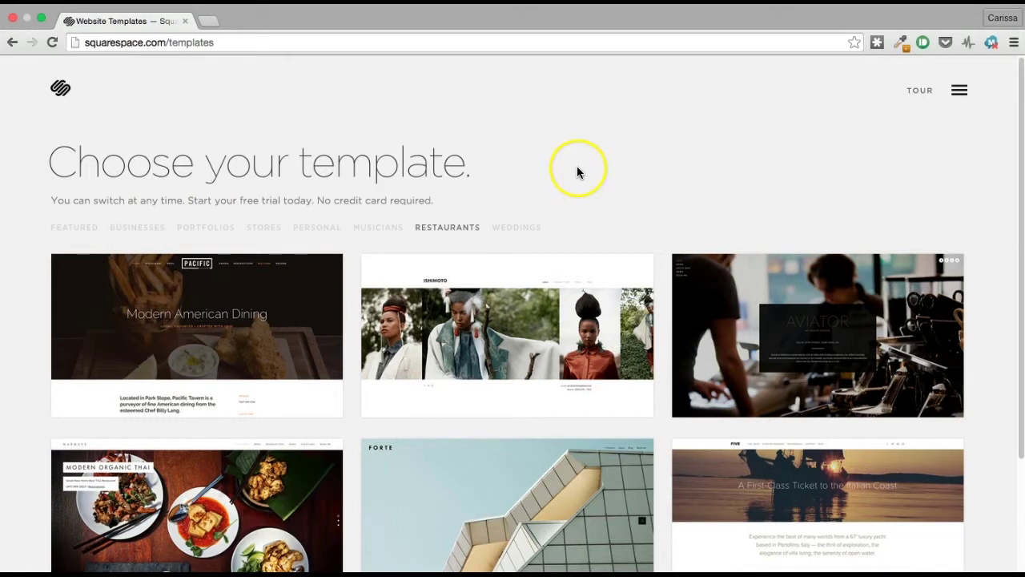
{"action": "left_click", "coordinate": [447, 231]}
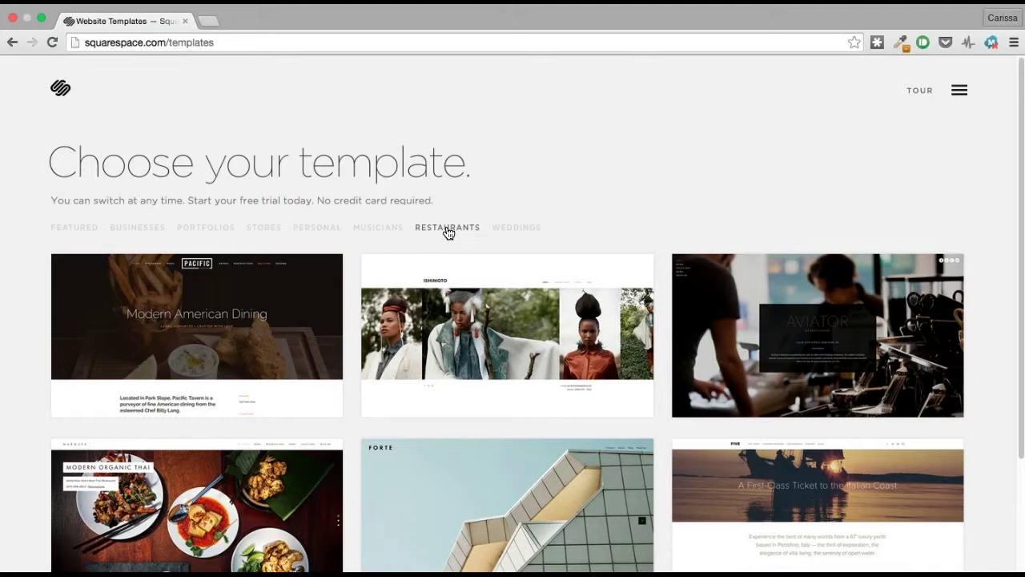
{"action": "mouse_move", "coordinate": [245, 336]}
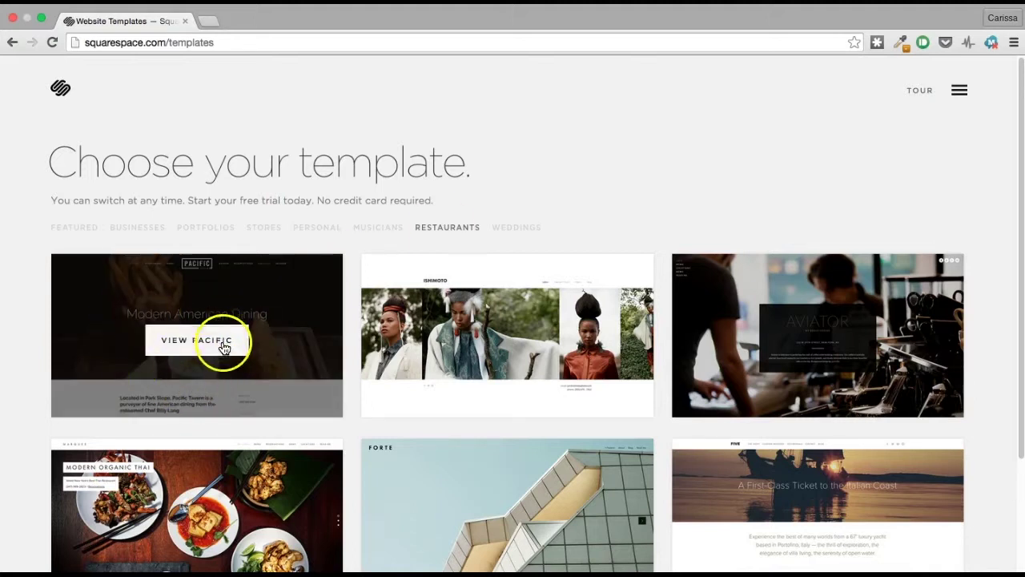
{"action": "left_click", "coordinate": [224, 344]}
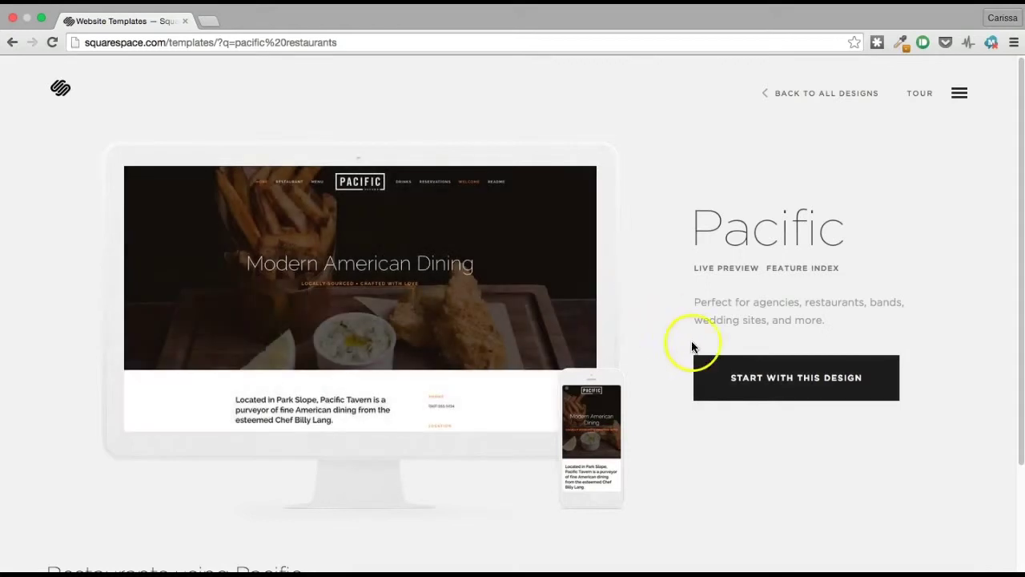
{"action": "left_click", "coordinate": [720, 388]}
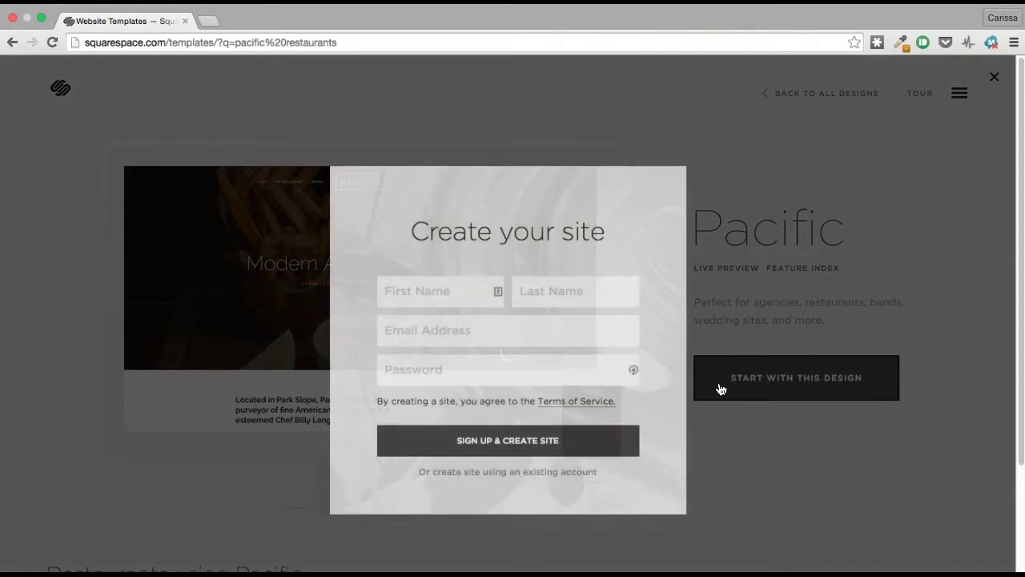
Step: Sign up with the account holder's first name, last name, e-mail and password to create the site
{"action": "left_click", "coordinate": [409, 284]}
{"action": "type", "text": "Carissa"}
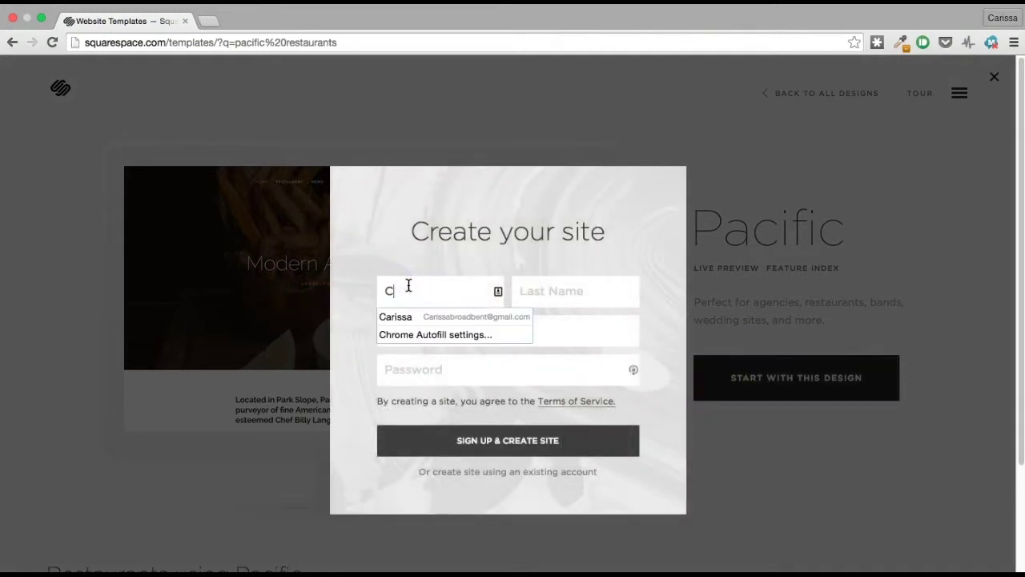
{"action": "key", "text": "Tab"}
{"action": "type", "text": "B"}
{"action": "key", "text": "Tab"}
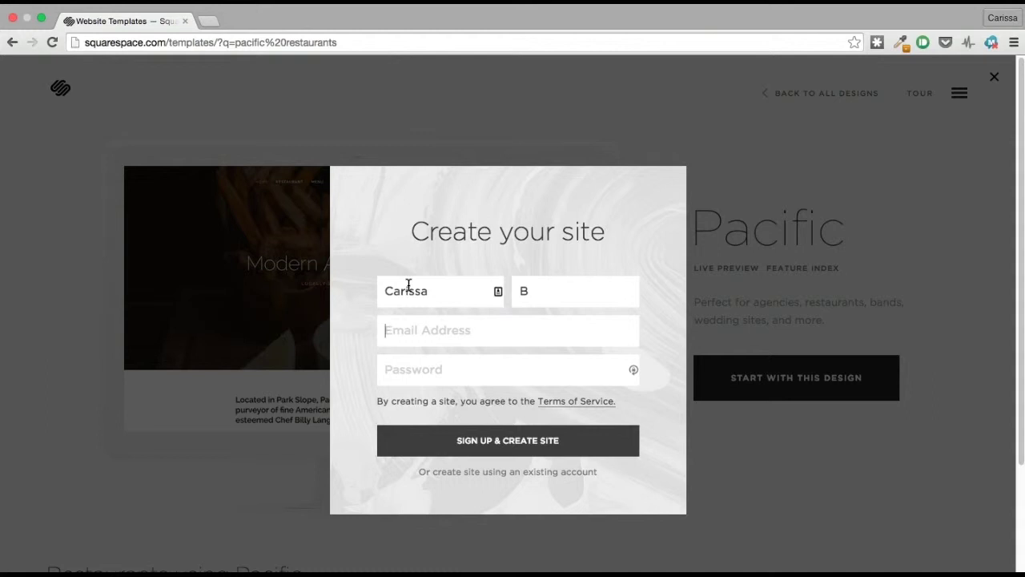
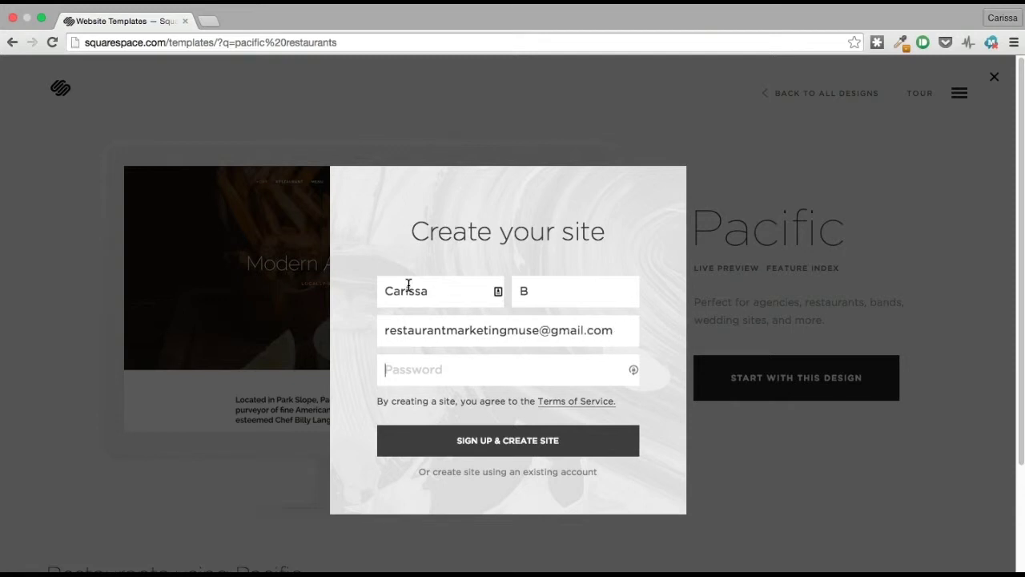
{"action": "key", "text": "Tab"}
{"action": "type", "text": "•••••••••"}
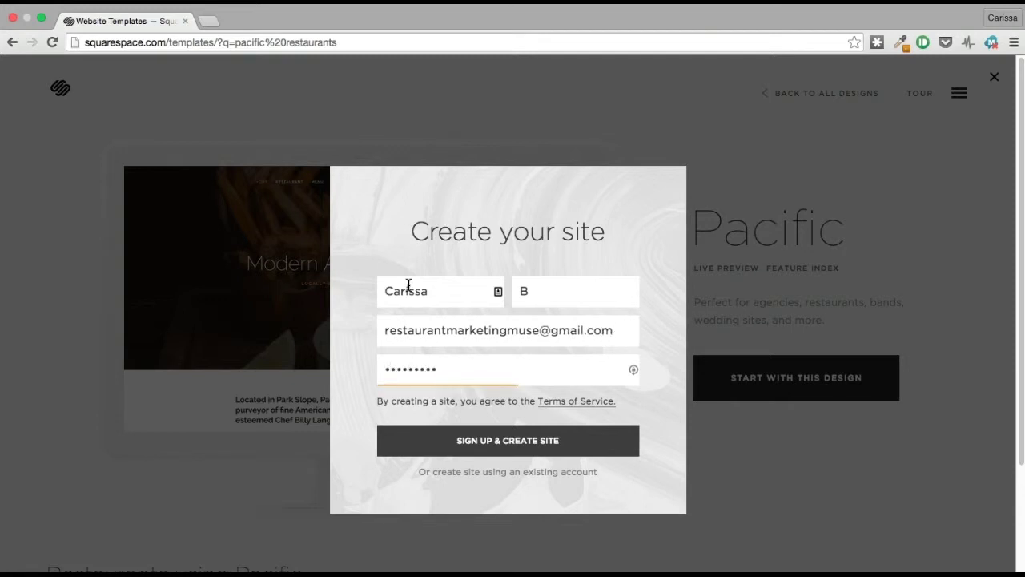
{"action": "left_click", "coordinate": [413, 441]}
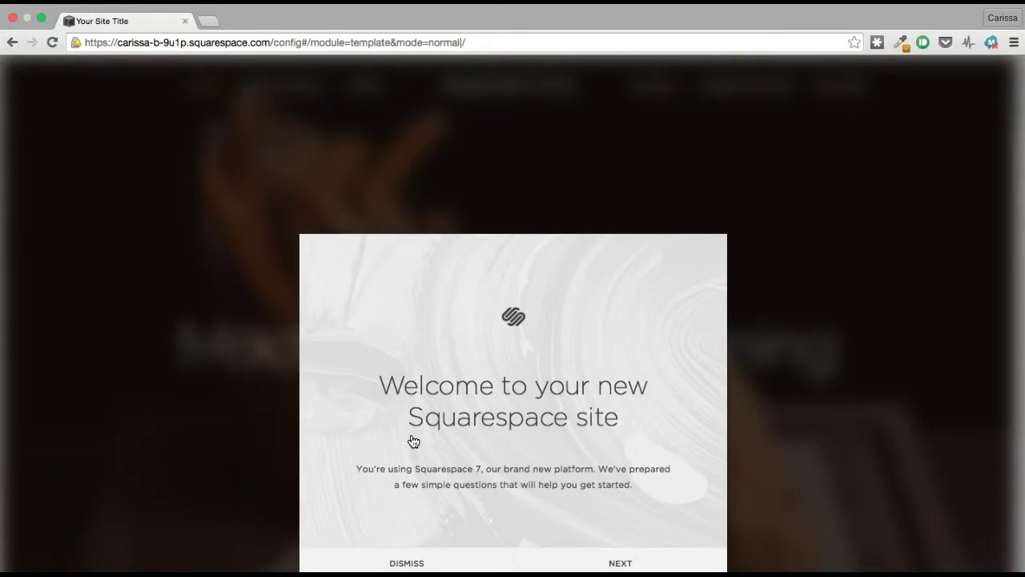
Step: Get past the welcome screen and set the site purpose to Business
{"action": "left_click", "coordinate": [617, 562]}
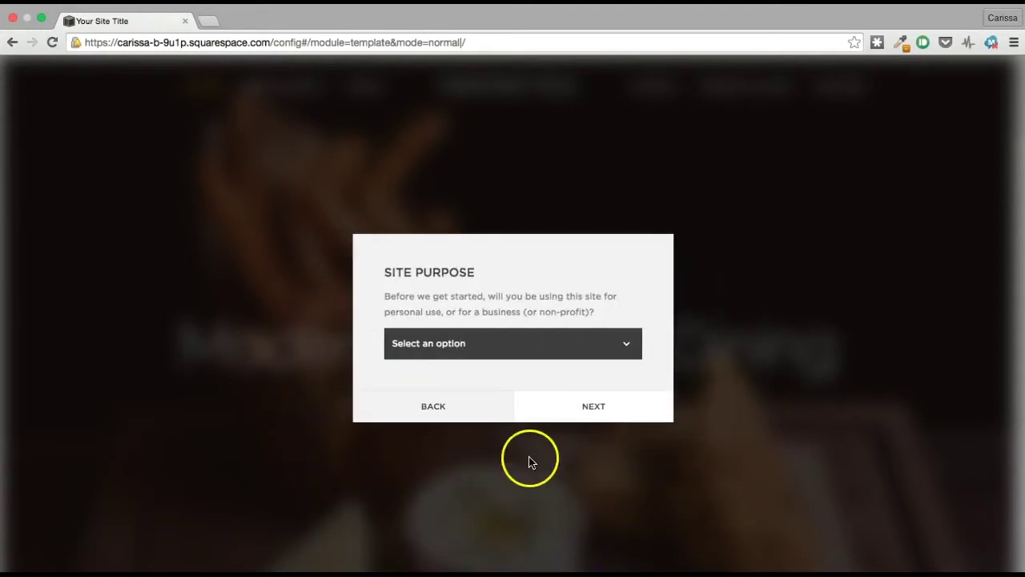
{"action": "left_click", "coordinate": [485, 344]}
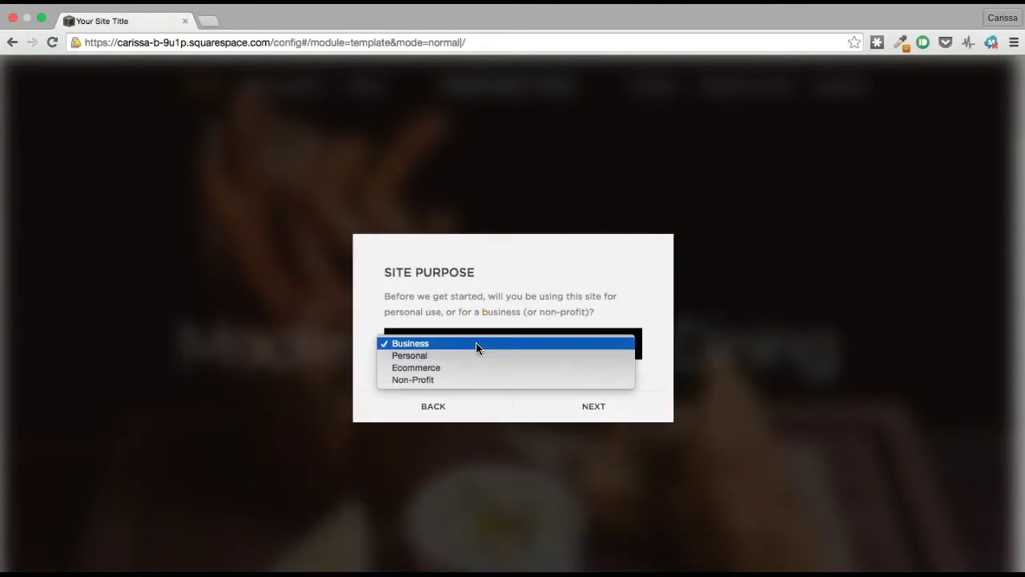
{"action": "left_click", "coordinate": [476, 343]}
{"action": "left_click", "coordinate": [573, 406]}
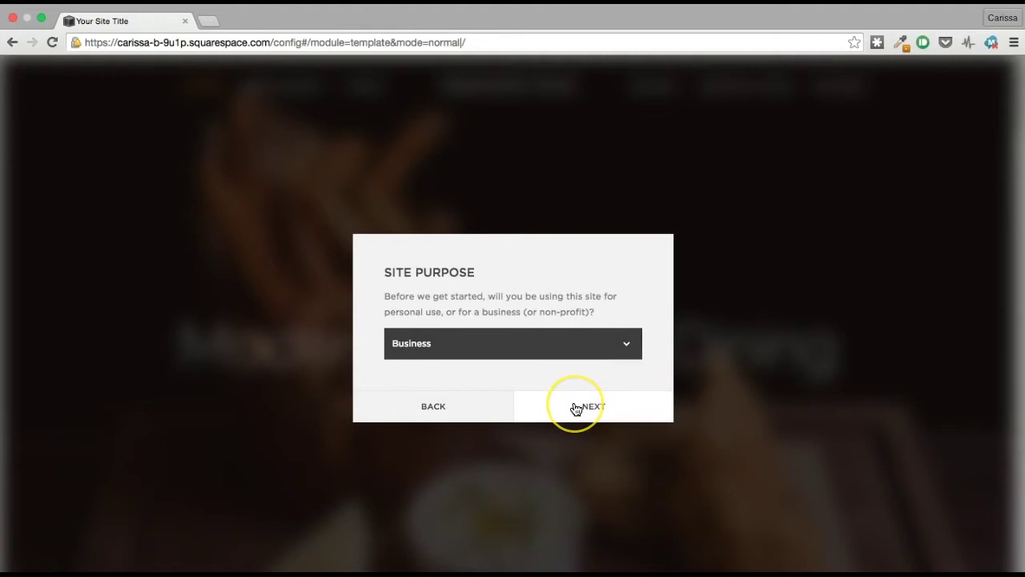
{"action": "left_click", "coordinate": [576, 408]}
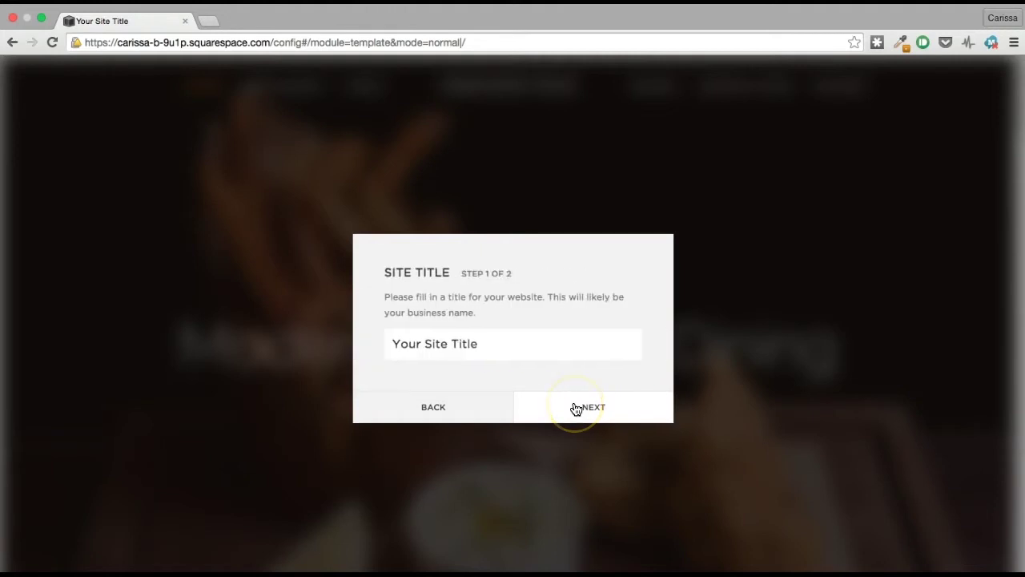
Step: Replace the placeholder site title with 'The Goodman Grille' and continue
{"action": "left_click", "coordinate": [524, 344]}
{"action": "triple_click", "coordinate": [524, 344]}
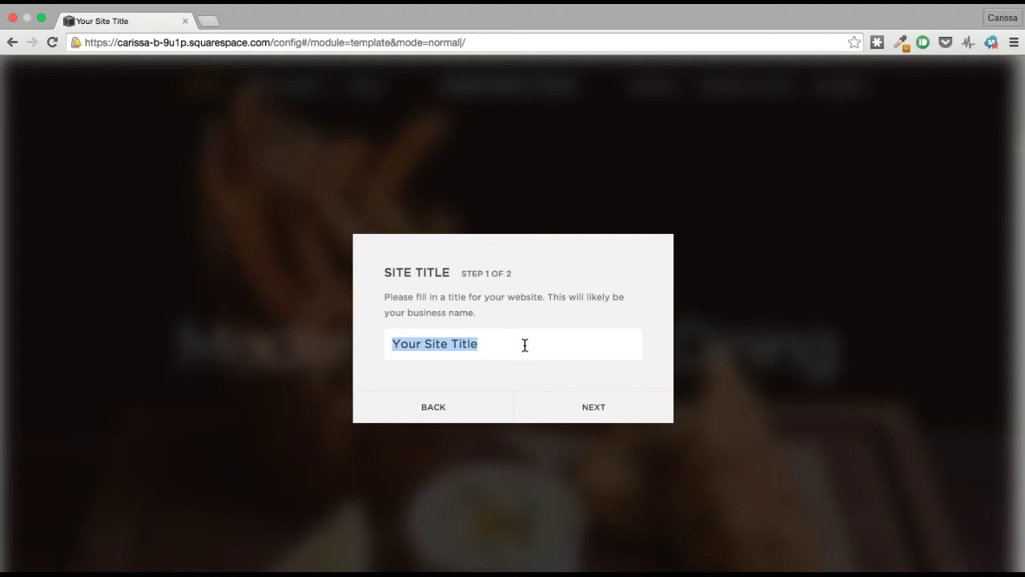
{"action": "type", "text": "The Goo"}
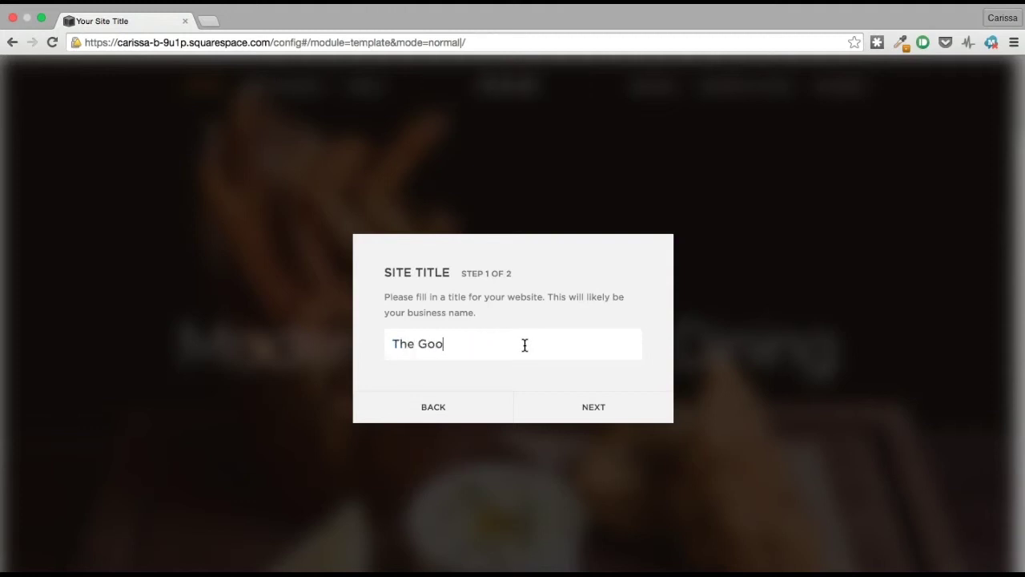
{"action": "type", "text": "dman Grille"}
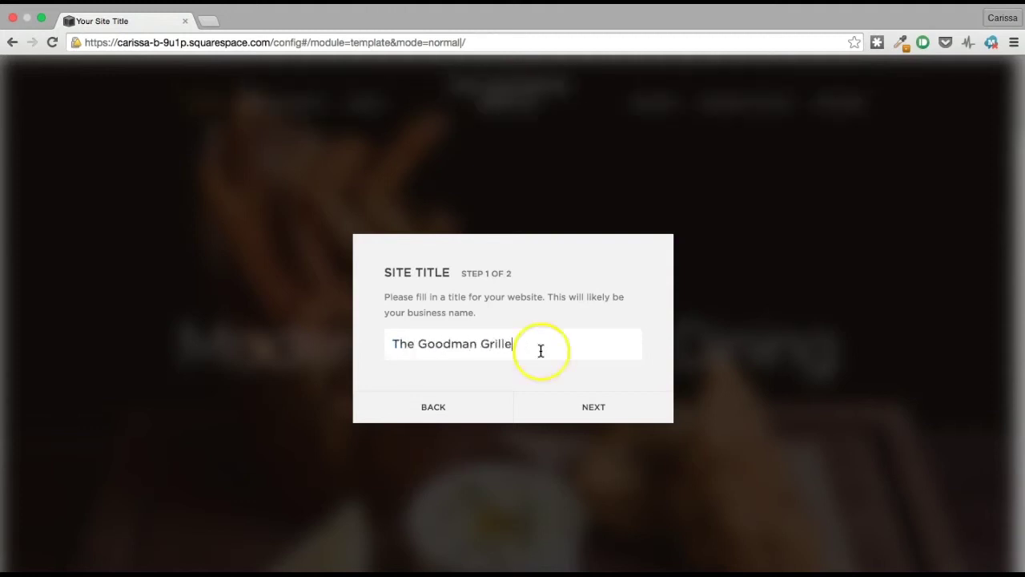
{"action": "left_click", "coordinate": [598, 409]}
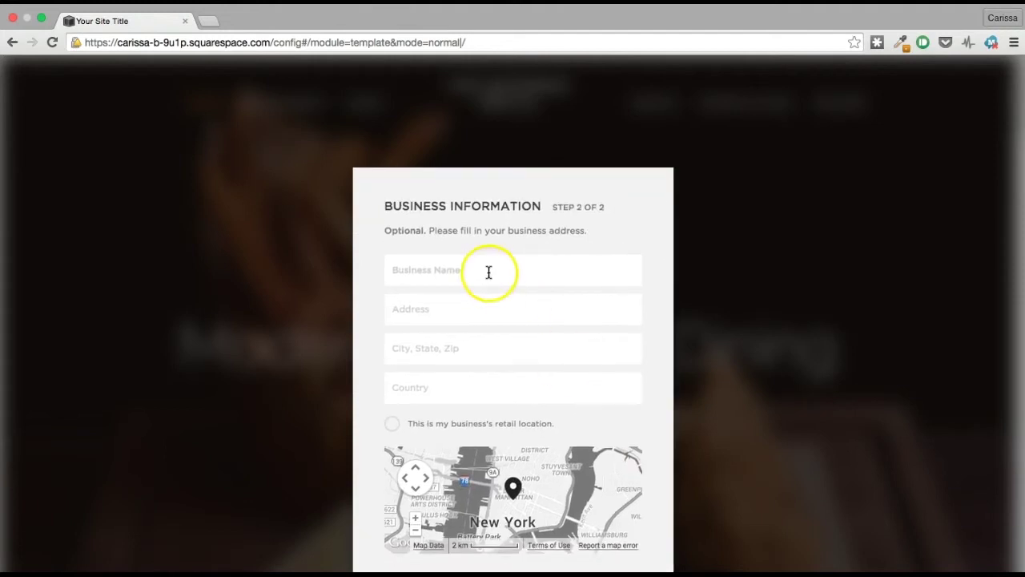
Step: Enter the business street address, city/state/zip and country USA, marked as the retail location
{"action": "left_click", "coordinate": [488, 271]}
{"action": "type", "text": "The Goodman Grille"}
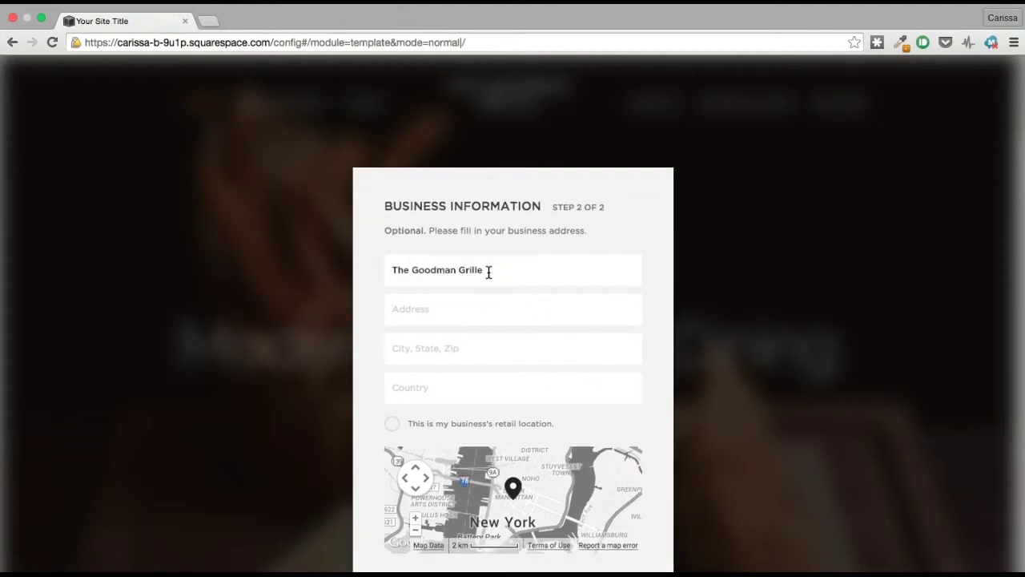
{"action": "type", "text": "1 Main Road"}
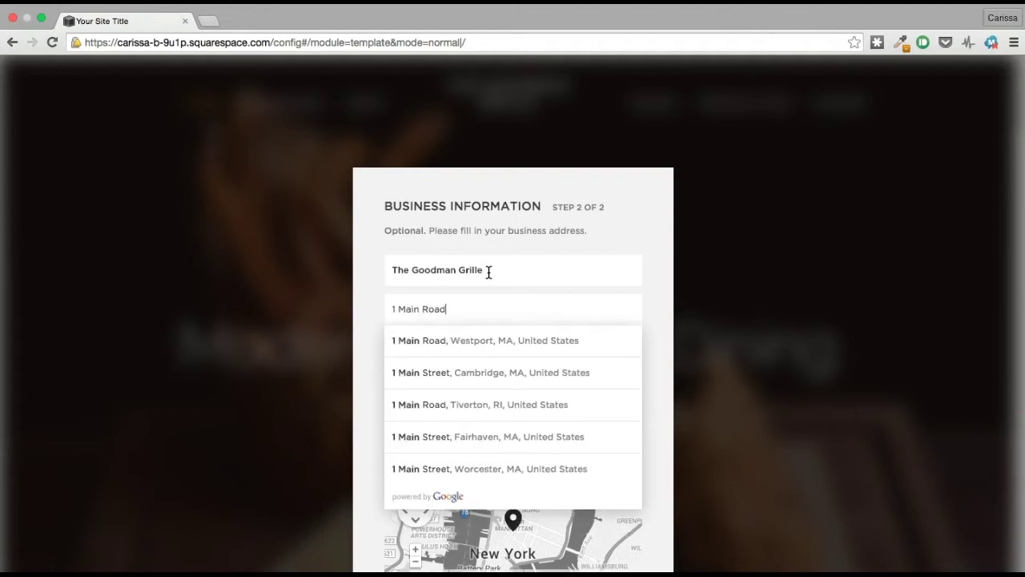
{"action": "key", "text": "Tab"}
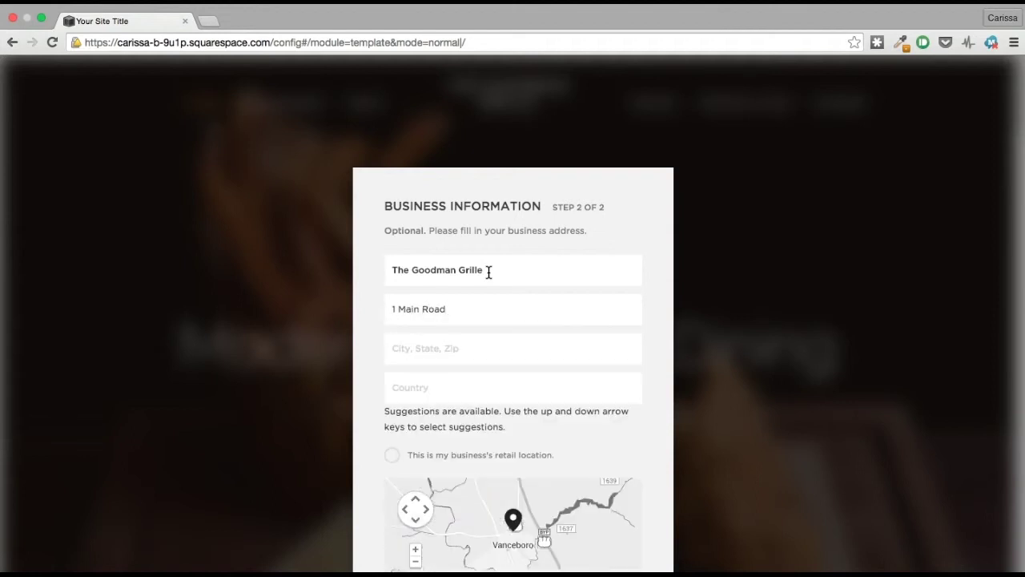
{"action": "type", "text": "Middle Earth, Massachusetts"}
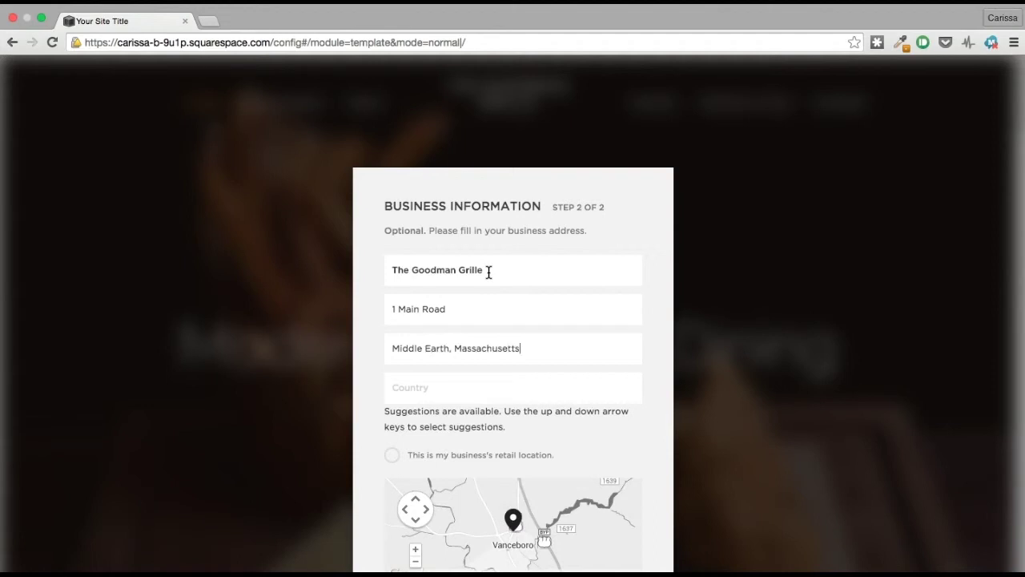
{"action": "key", "text": "Tab"}
{"action": "type", "text": "USA"}
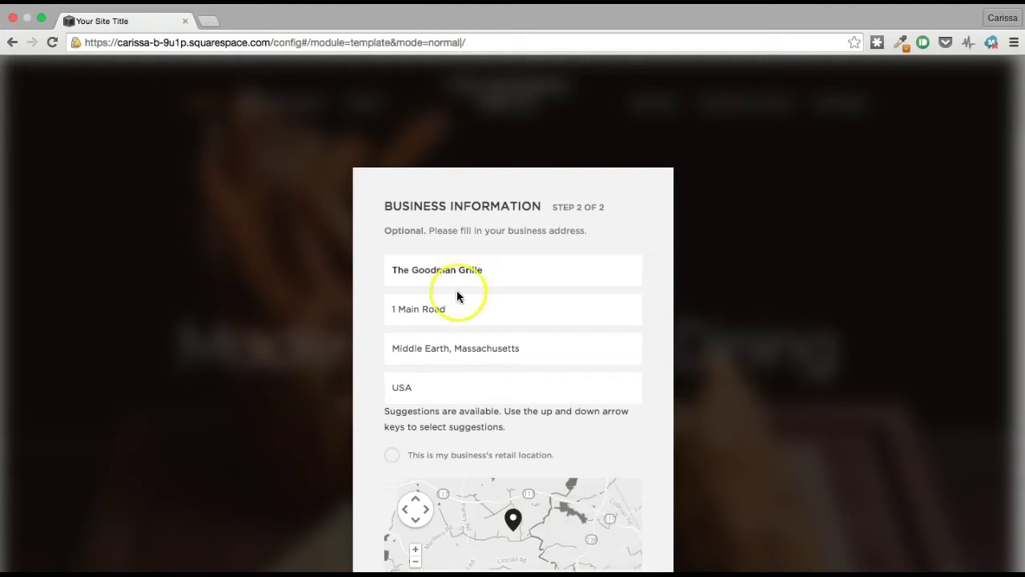
{"action": "left_click", "coordinate": [392, 455]}
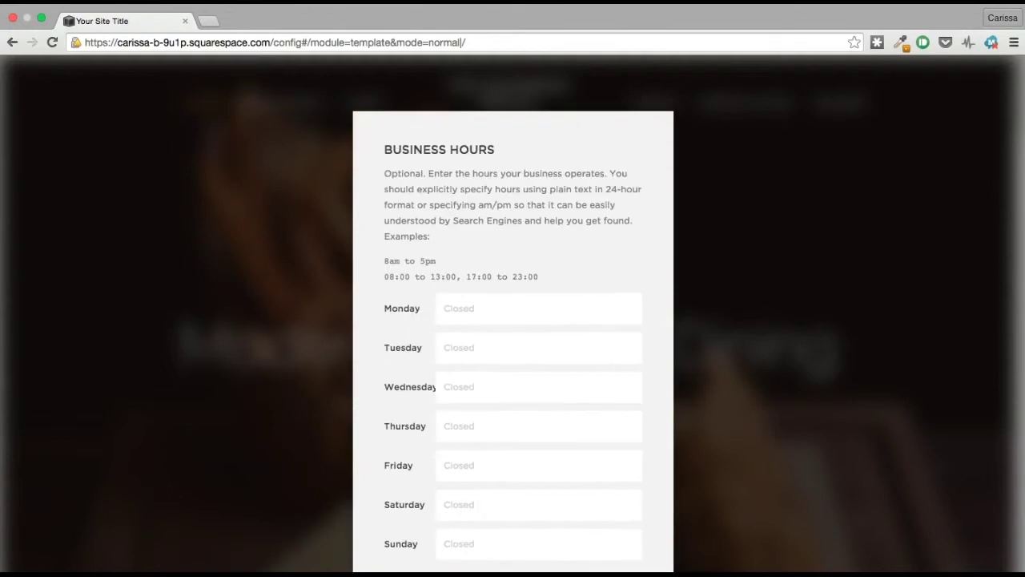
Step: Set Monday's hours to '11am to 9pm' and copy them
{"action": "left_click", "coordinate": [527, 328]}
{"action": "left_click", "coordinate": [524, 314]}
{"action": "type", "text": "1"}
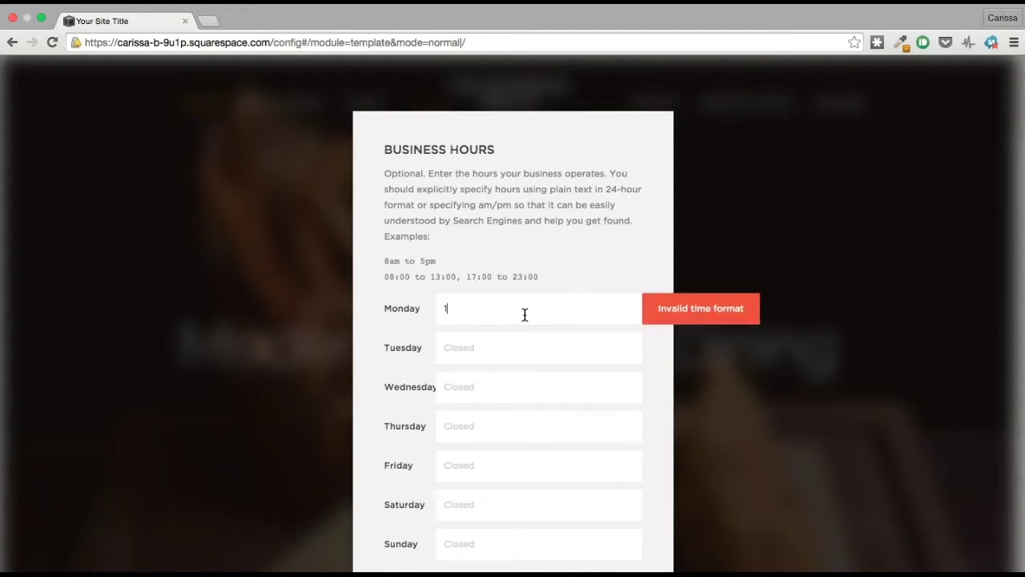
{"action": "key", "text": "BackSpace"}
{"action": "type", "text": "11am to 9pm"}
{"action": "triple_click", "coordinate": [510, 303]}
{"action": "key", "text": "super+c"}
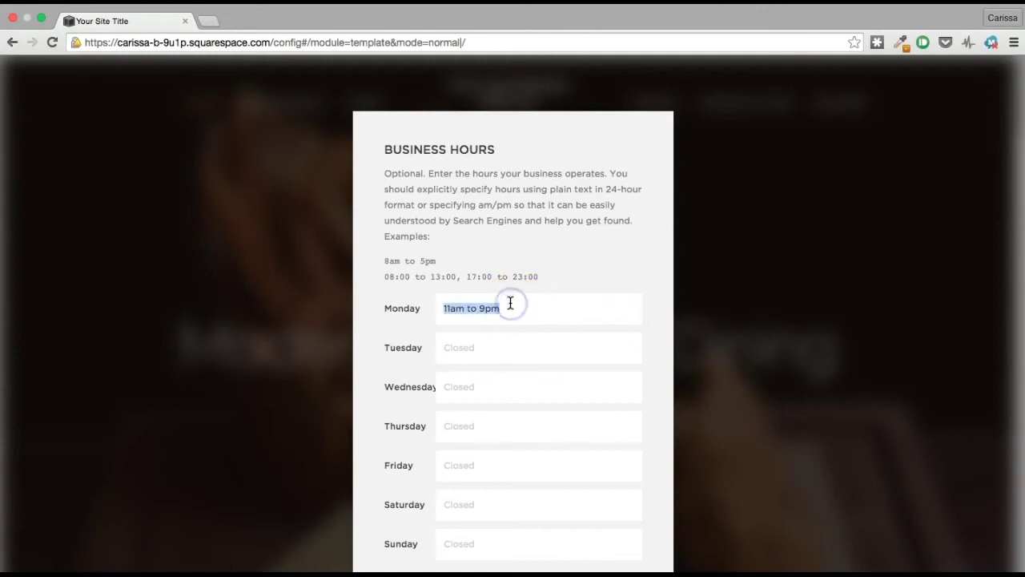
Step: Paste '11am to 9pm' into Tuesday through Saturday
{"action": "left_click", "coordinate": [462, 342]}
{"action": "key", "text": "super+v"}
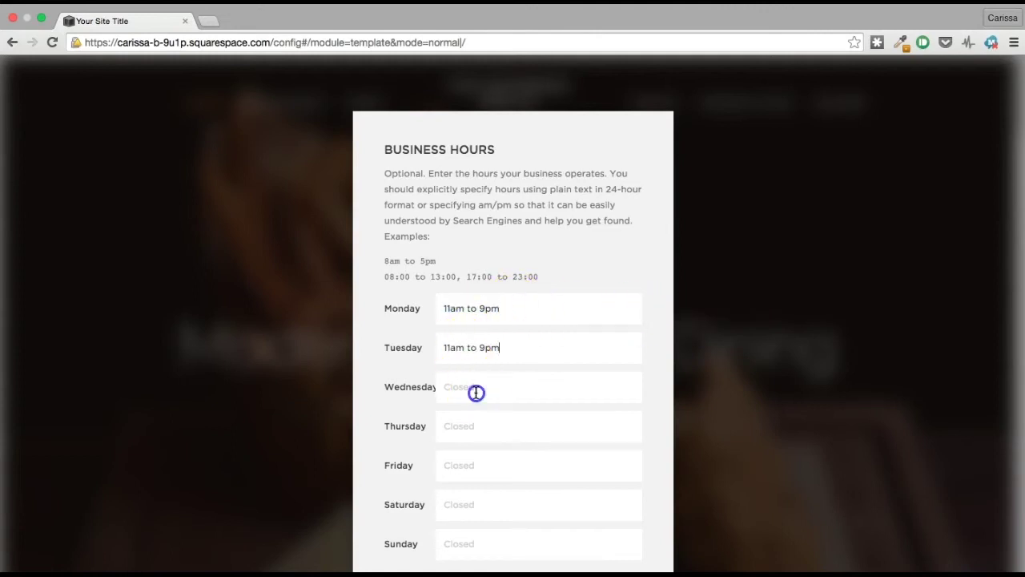
{"action": "left_click", "coordinate": [475, 389]}
{"action": "key", "text": "super+v"}
{"action": "left_click", "coordinate": [474, 425]}
{"action": "key", "text": "super+v"}
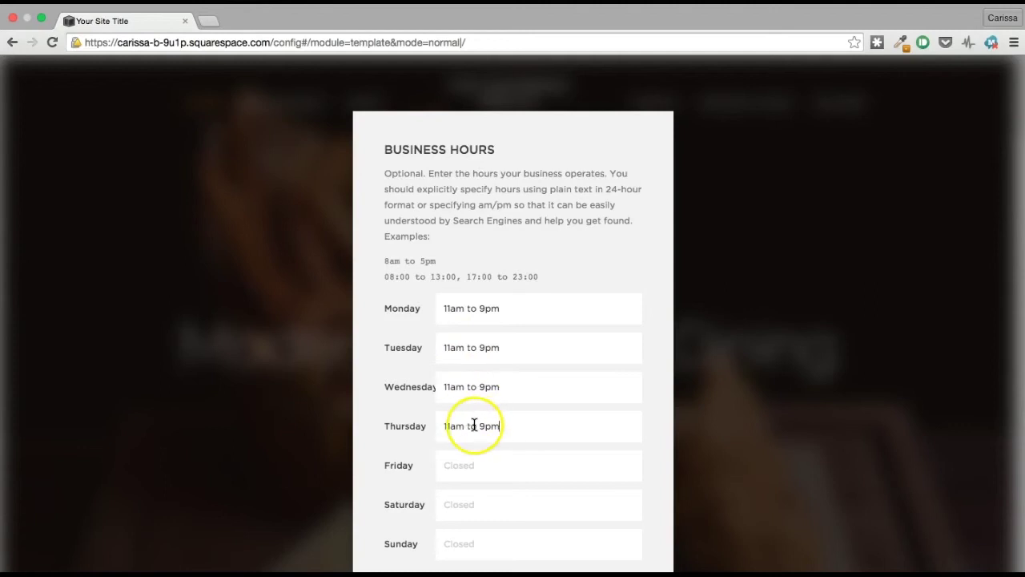
{"action": "left_click", "coordinate": [478, 471]}
{"action": "key", "text": "super+v"}
{"action": "left_click", "coordinate": [477, 505]}
{"action": "key", "text": "super+v"}
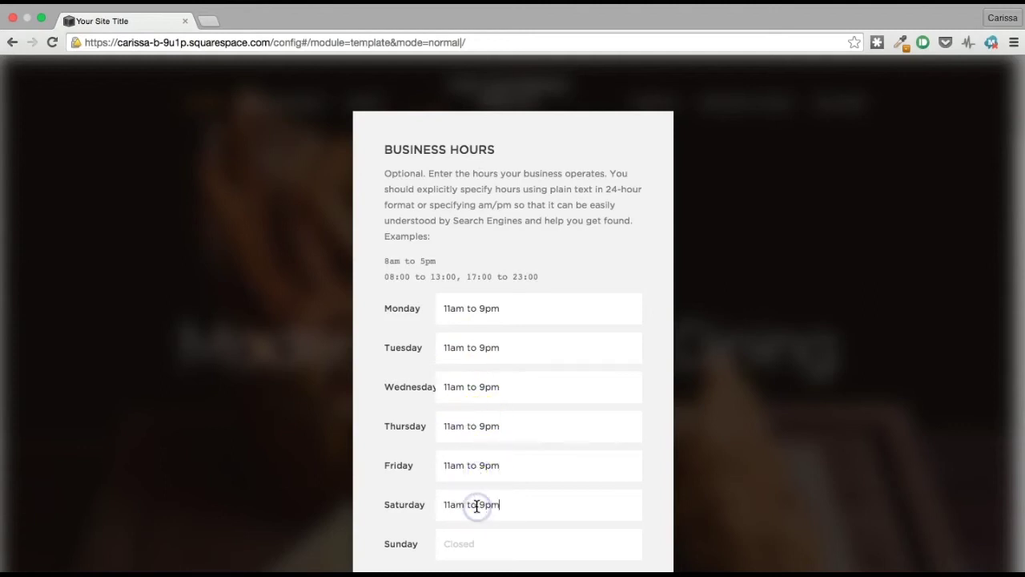
Step: Change Friday and Saturday closing times to 10pm, leaving Sunday closed
{"action": "left_click", "coordinate": [484, 469]}
{"action": "key", "text": "BackSpace"}
{"action": "type", "text": "10"}
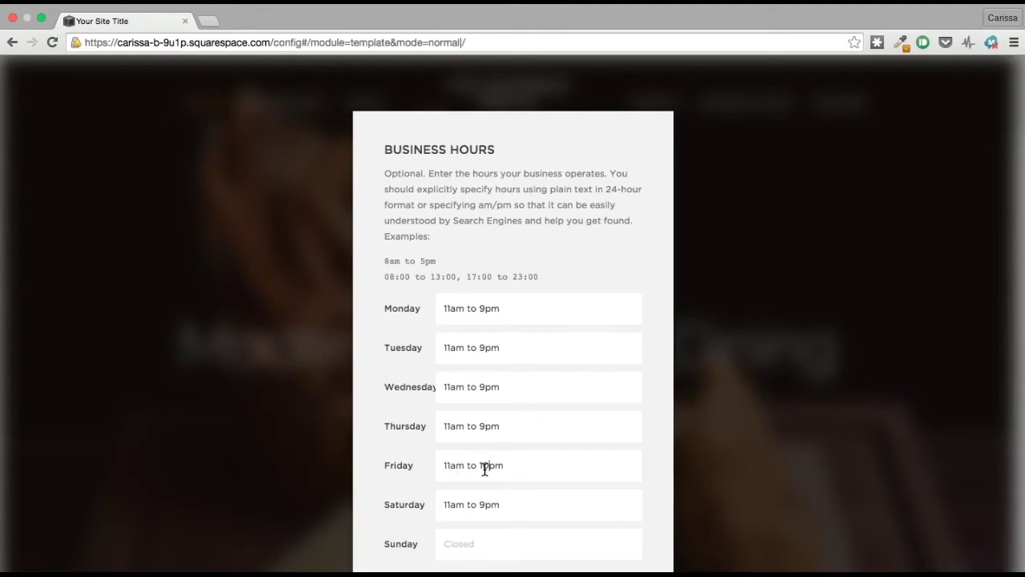
{"action": "left_click", "coordinate": [484, 501]}
{"action": "key", "text": "BackSpace"}
{"action": "type", "text": "10"}
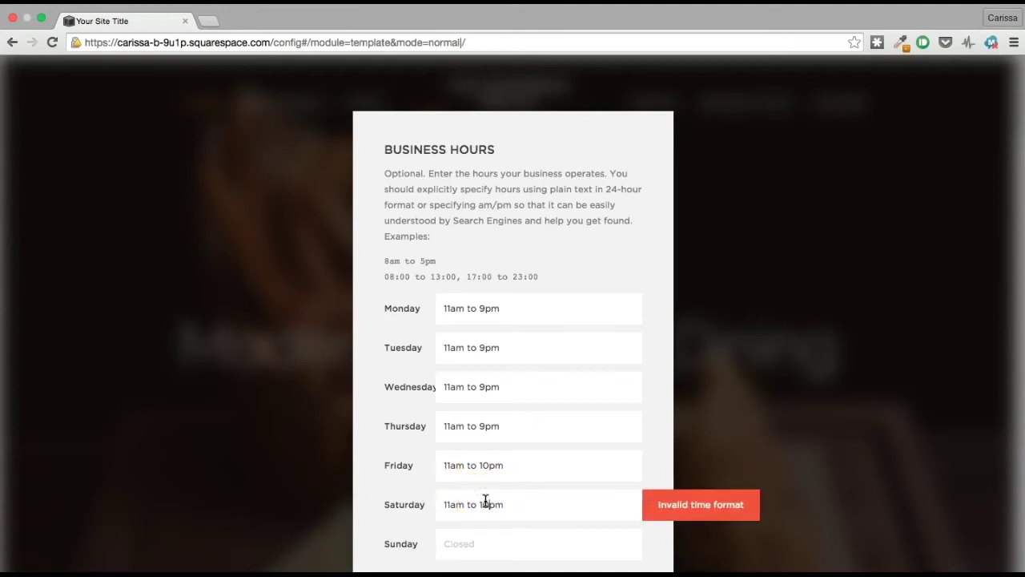
{"action": "left_click", "coordinate": [490, 555]}
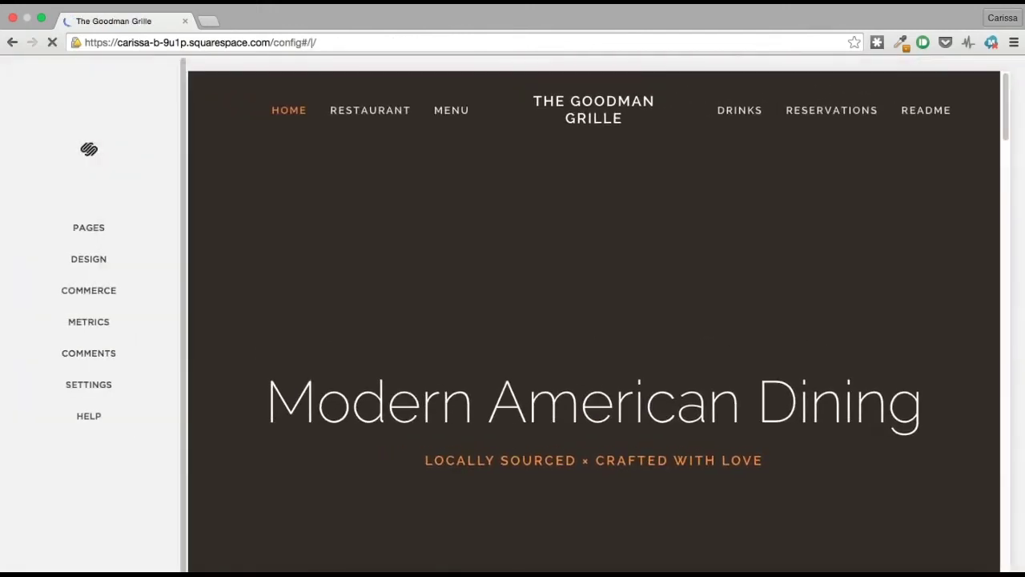
Step: Scroll through The Goodman Grille home page in the editor and back to the top
{"action": "scroll", "coordinate": [709, 550], "scroll_direction": "down", "scroll_amount": 10}
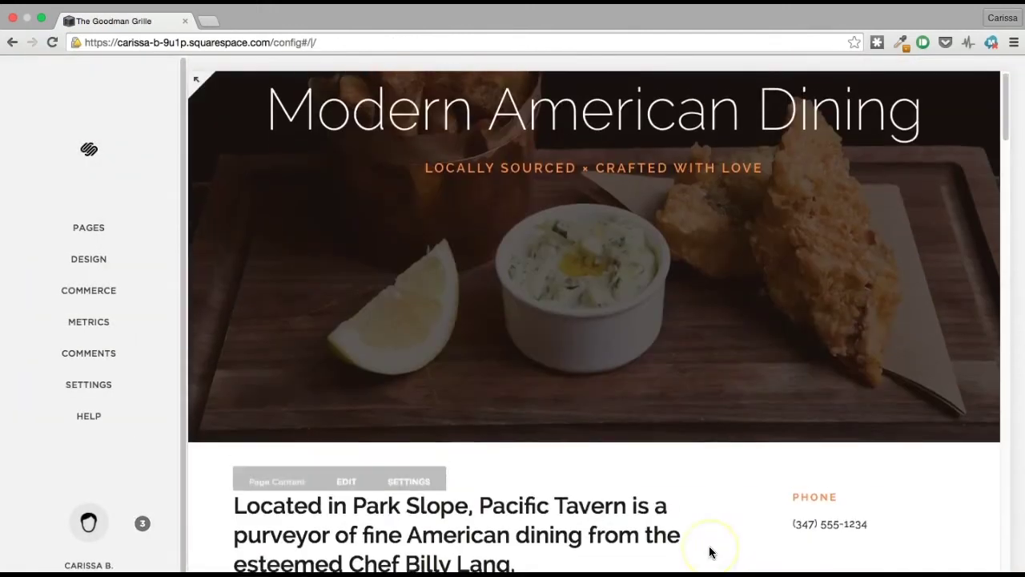
{"action": "scroll", "coordinate": [709, 551], "scroll_direction": "down", "scroll_amount": 5}
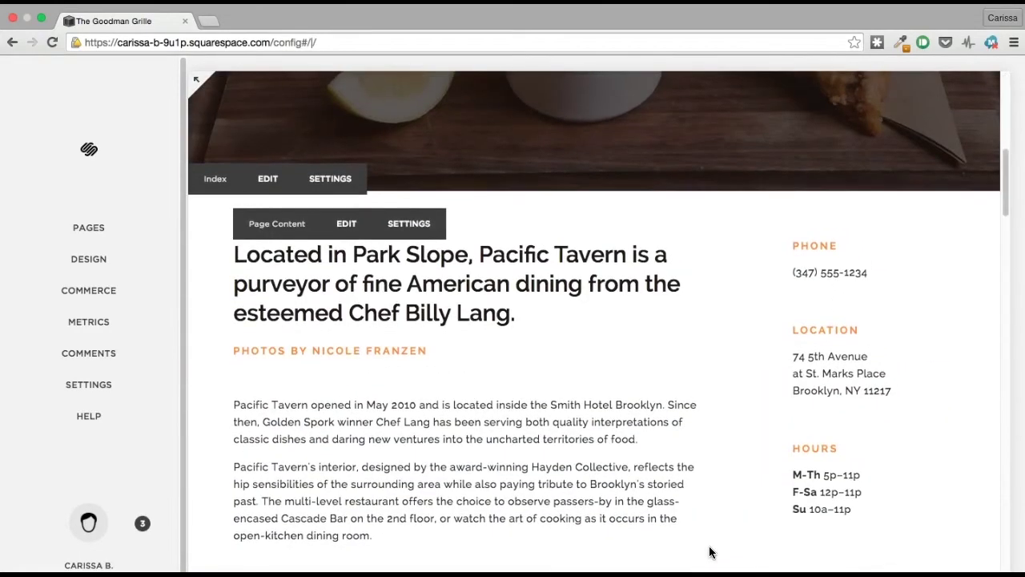
{"action": "scroll", "coordinate": [709, 551], "scroll_direction": "down", "scroll_amount": 10}
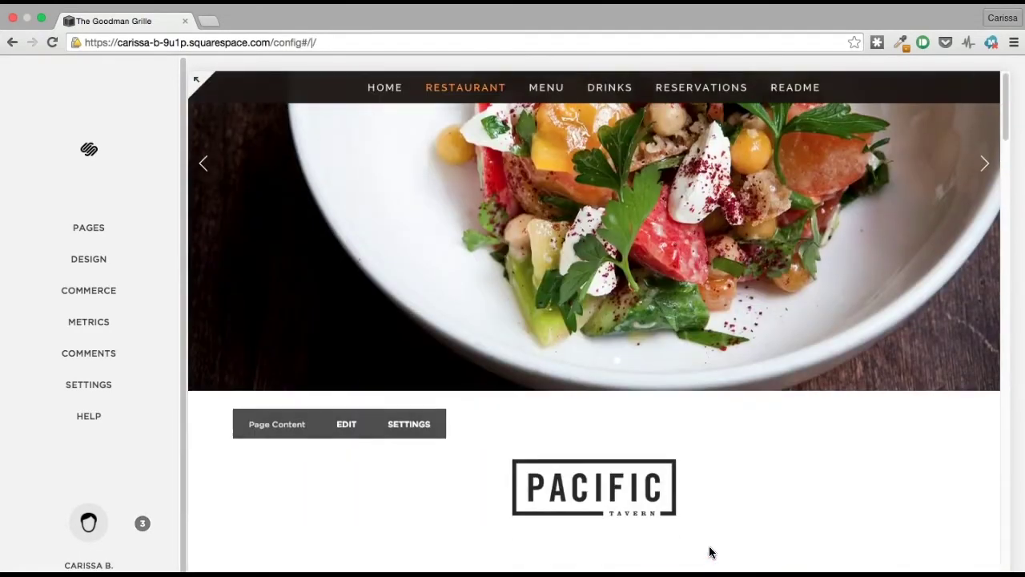
{"action": "scroll", "coordinate": [710, 550], "scroll_direction": "up", "scroll_amount": 20}
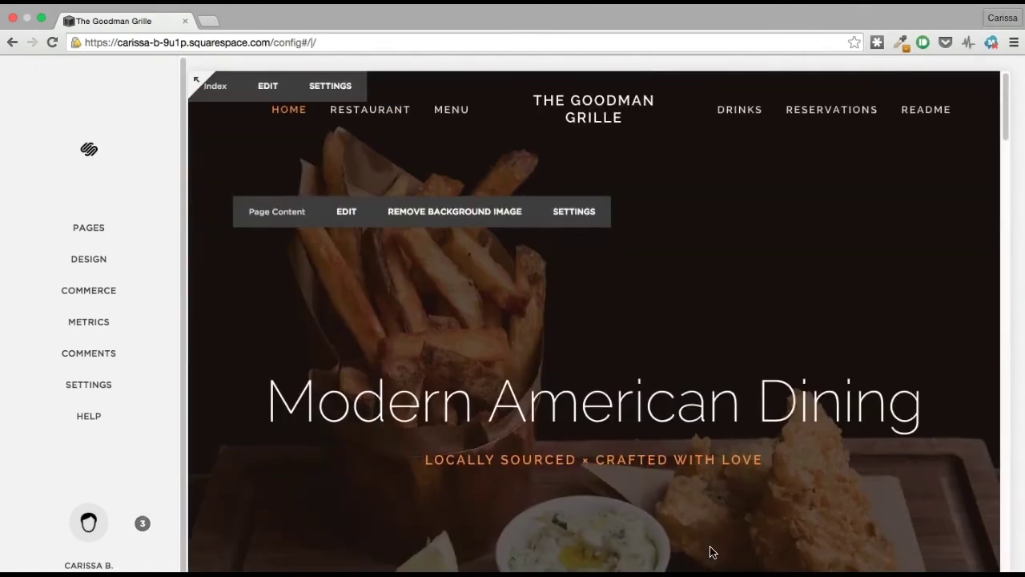
{"action": "scroll", "coordinate": [709, 551], "scroll_direction": "down", "scroll_amount": 1}
{"action": "scroll", "coordinate": [710, 551], "scroll_direction": "up", "scroll_amount": 1}
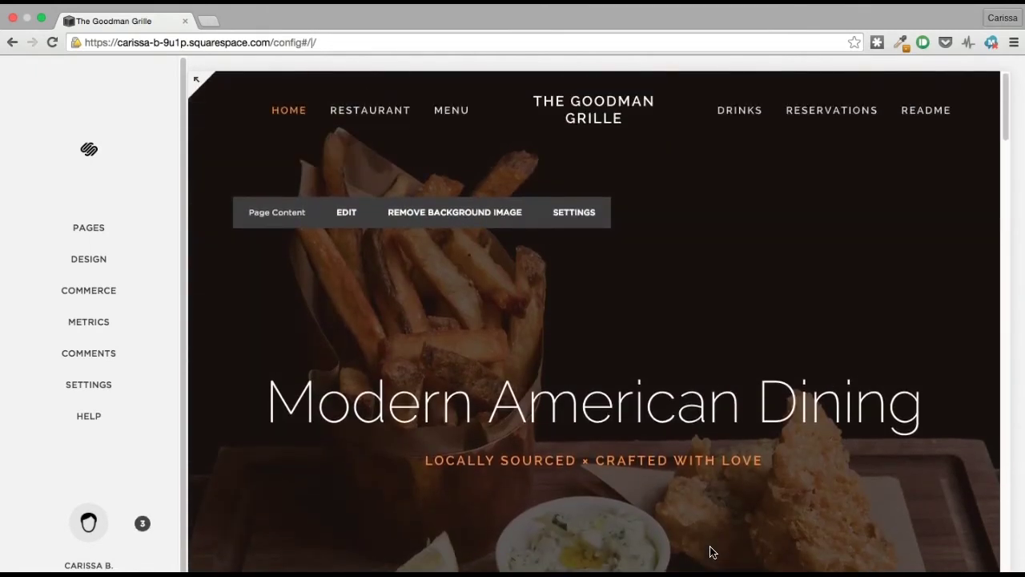